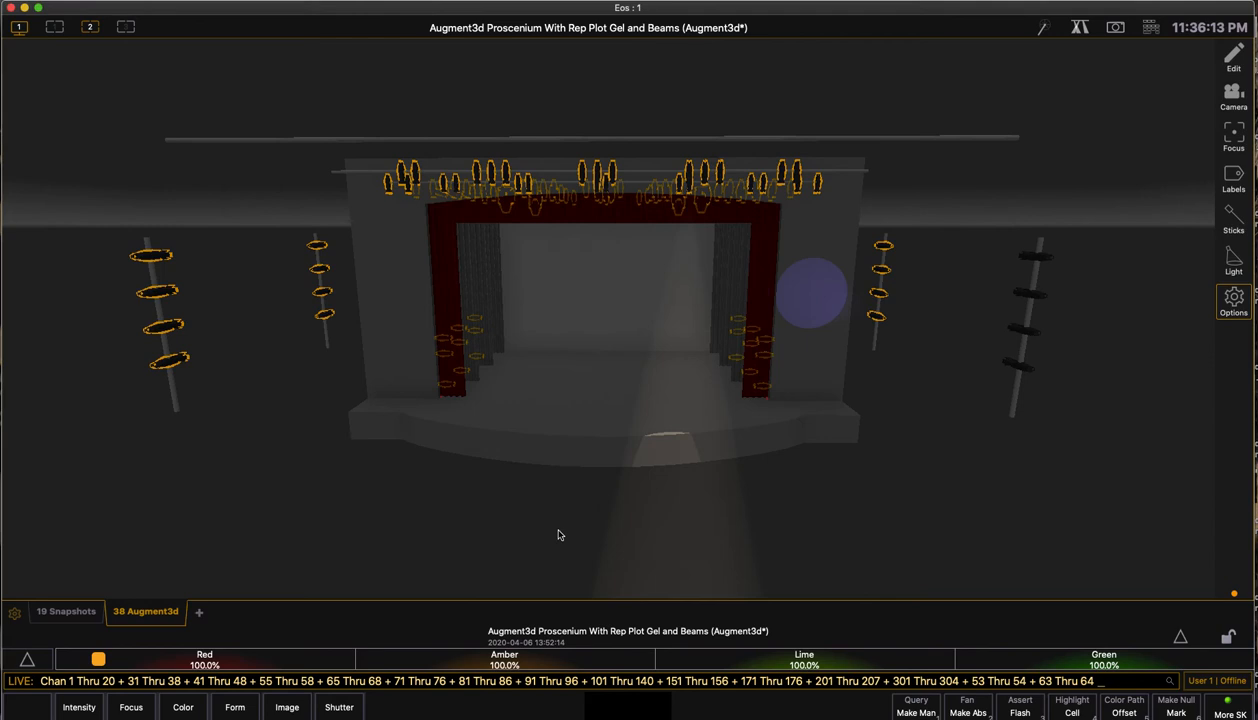
Step: Deselect all the fixtures in the 3D stage view
click(560, 535)
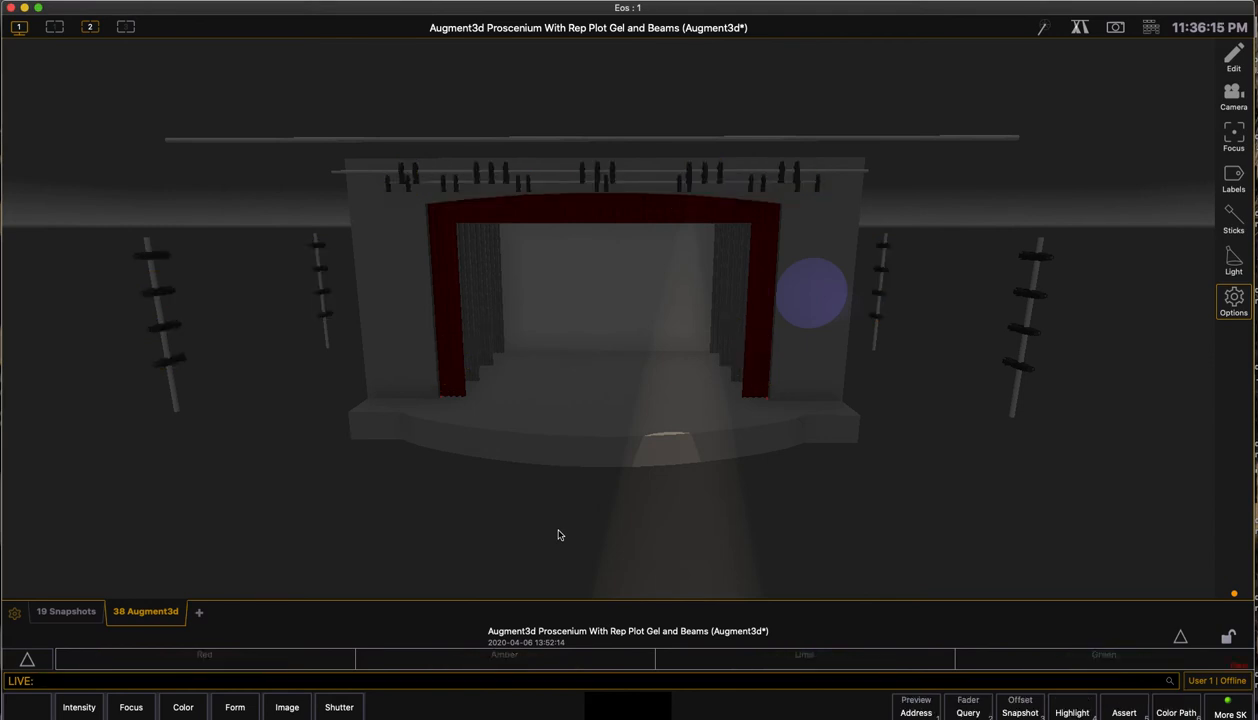
scroll(559, 534, up, 3)
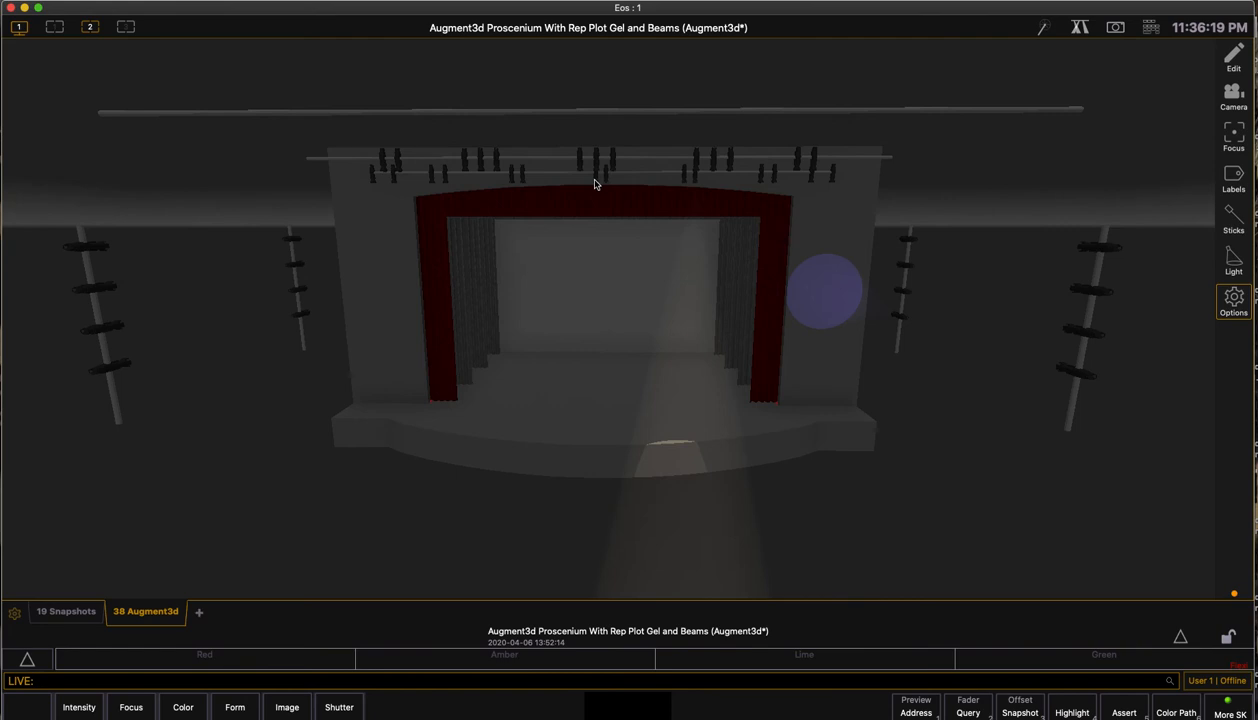
scroll(594, 186, down, 3)
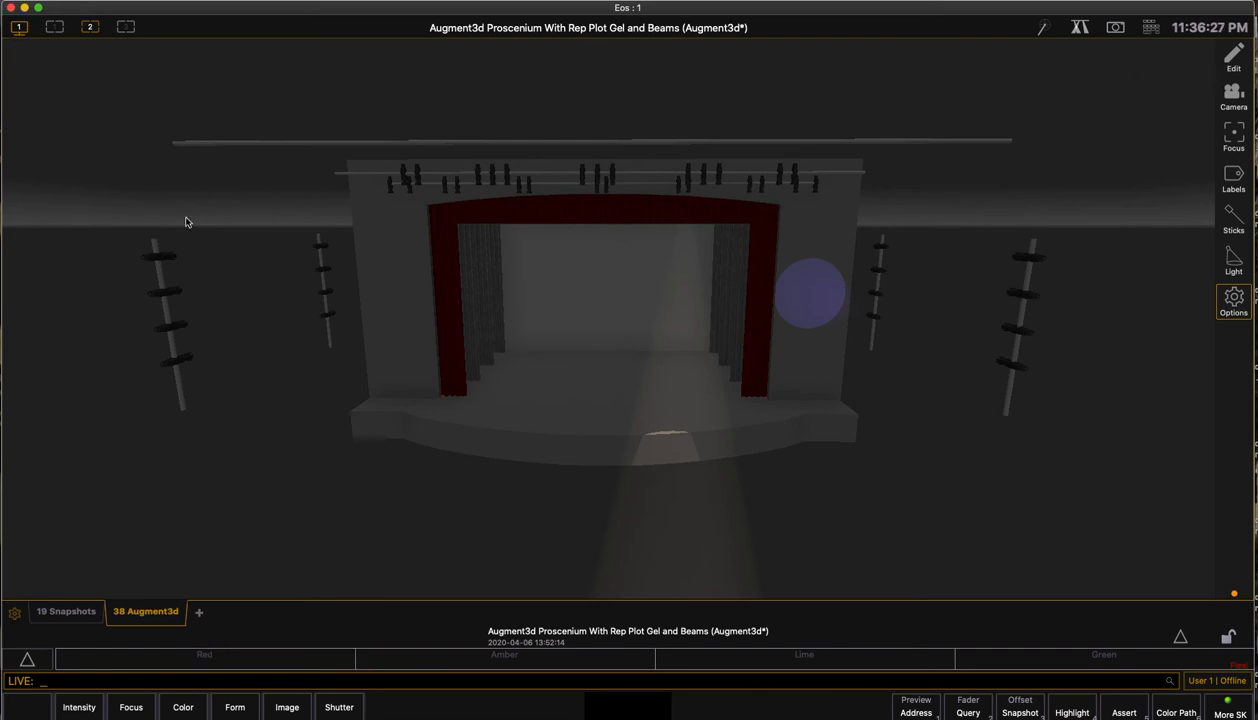
click(200, 612)
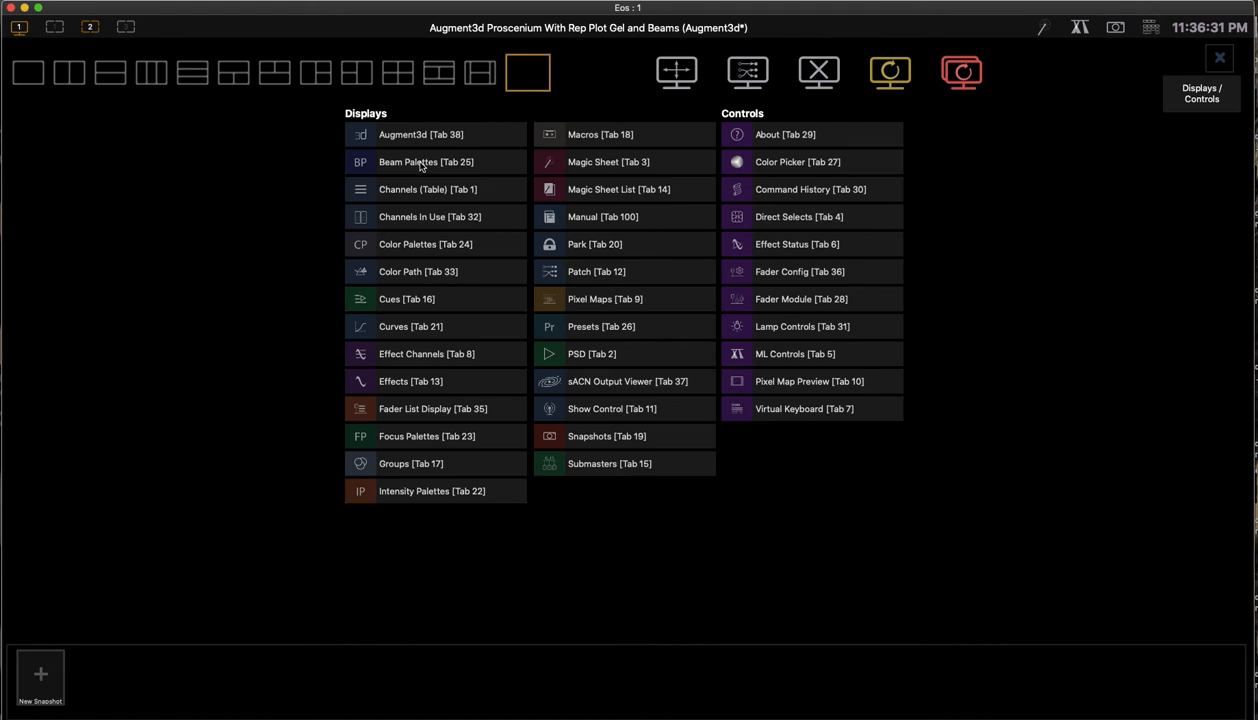
click(1221, 59)
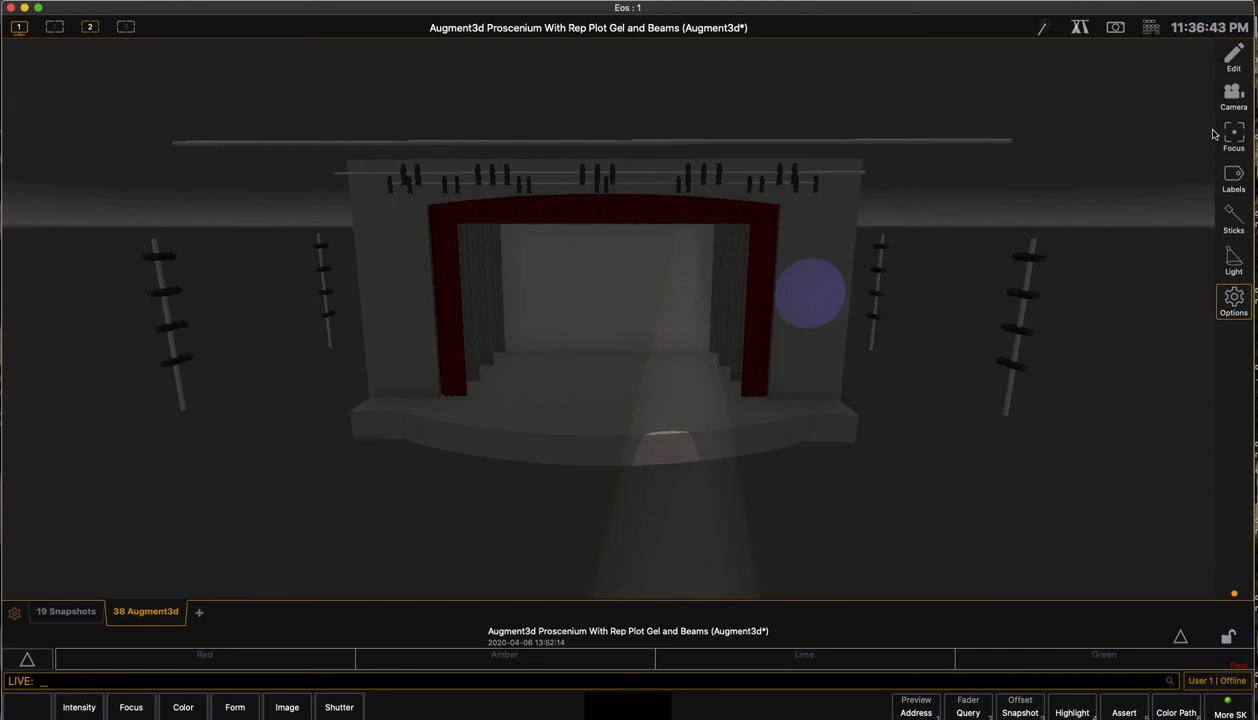
Step: Select the channel 58 fixture on the inner stage-side boom, and open the Patch display as a new tab
click(323, 297)
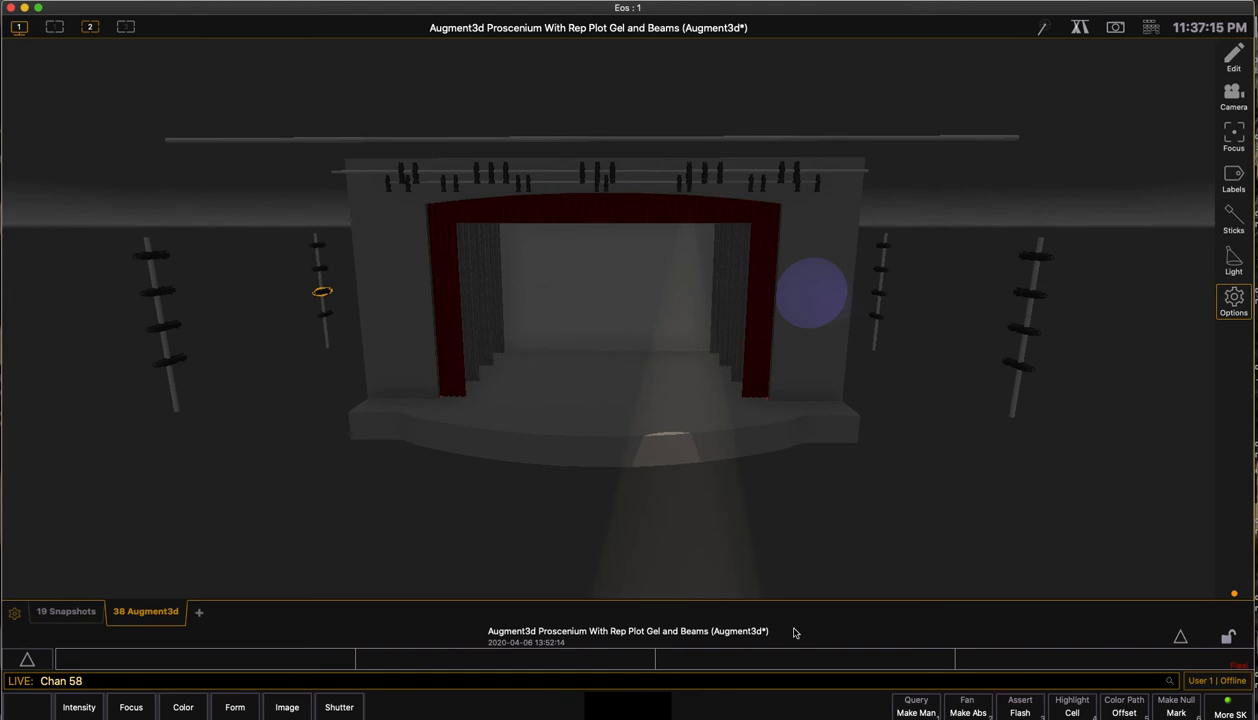
click(199, 611)
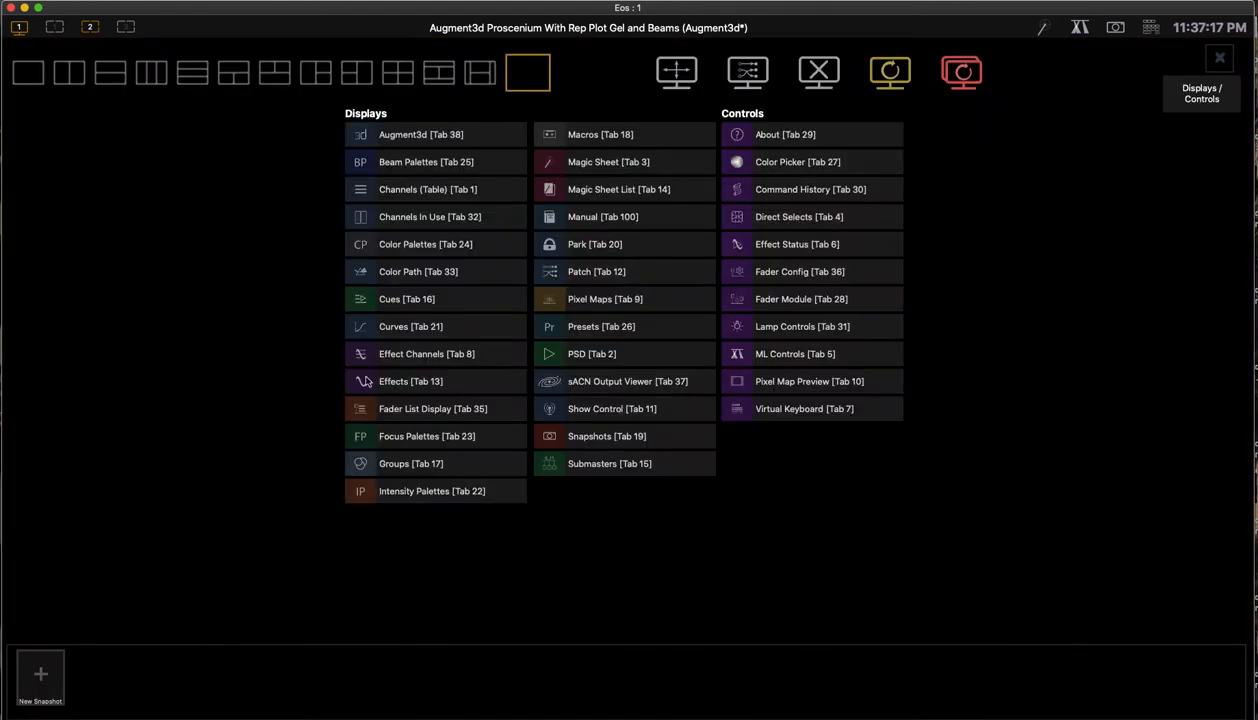
click(565, 278)
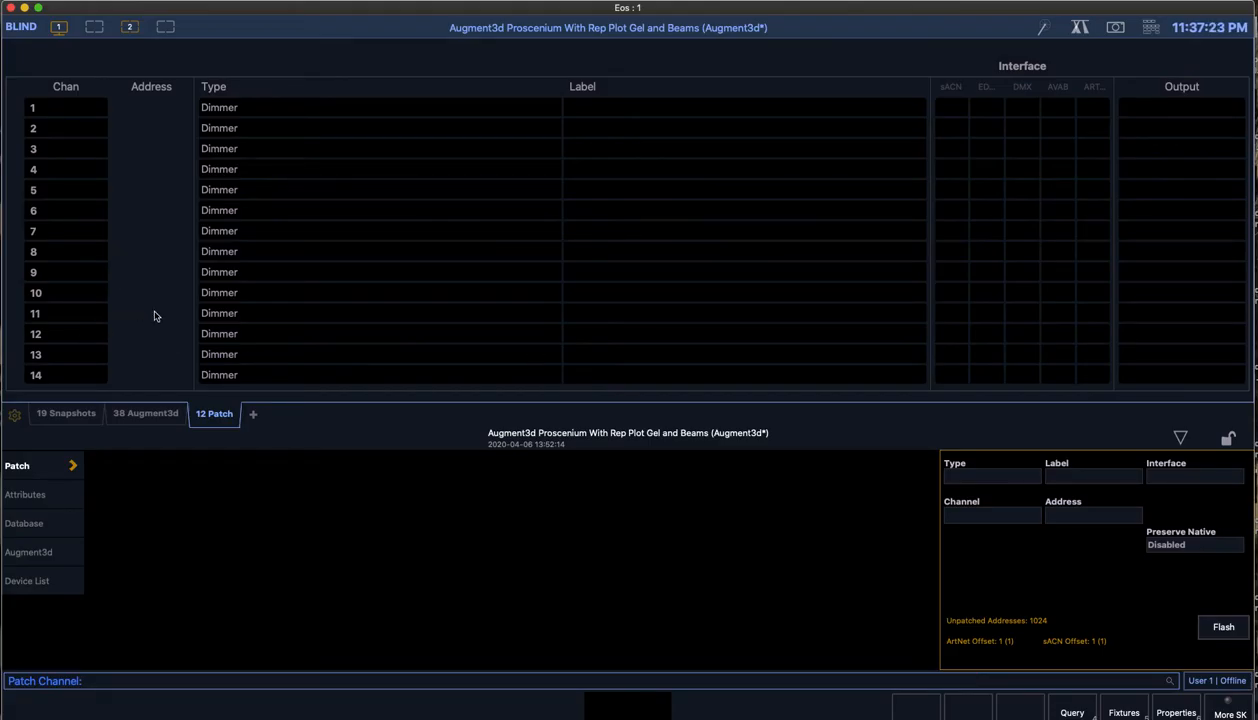
scroll(117, 313, down, 10)
scroll(117, 313, up, 10)
Step: Toggle the patch list between address and channel format, ending with the list sorted by channel
key(F5)
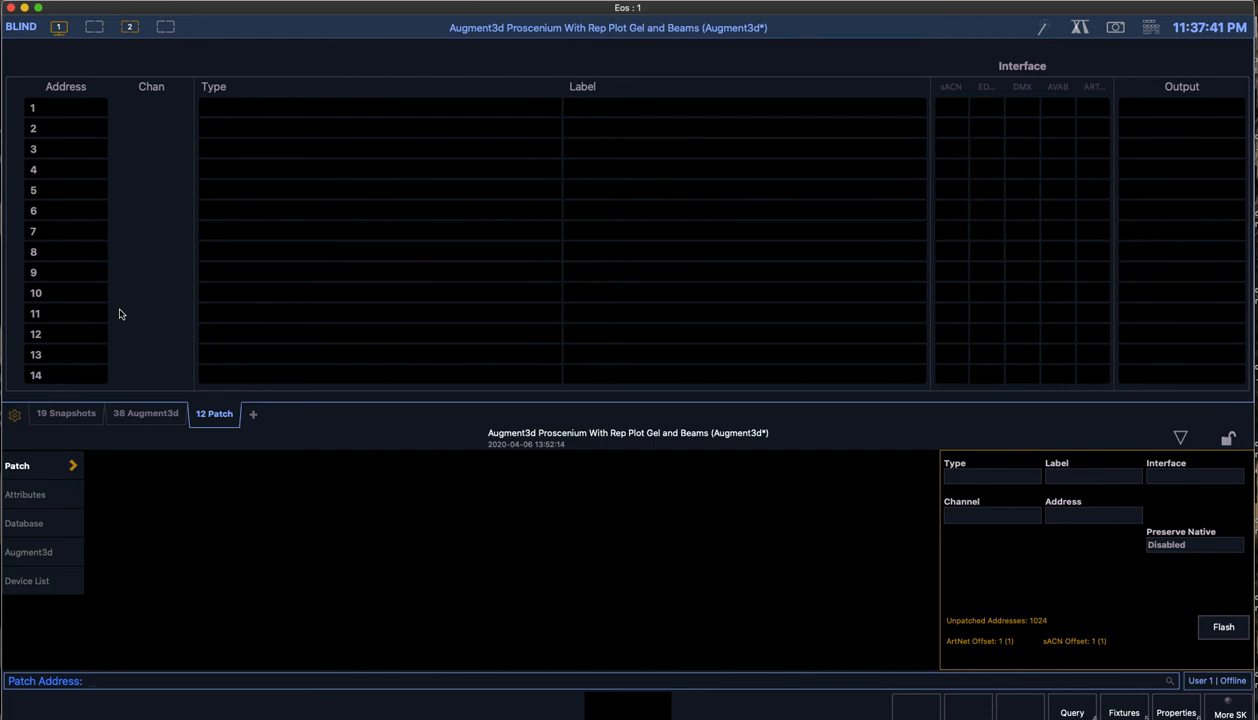
key(F5)
key(F5)
key(F5)
key(F5)
click(1152, 34)
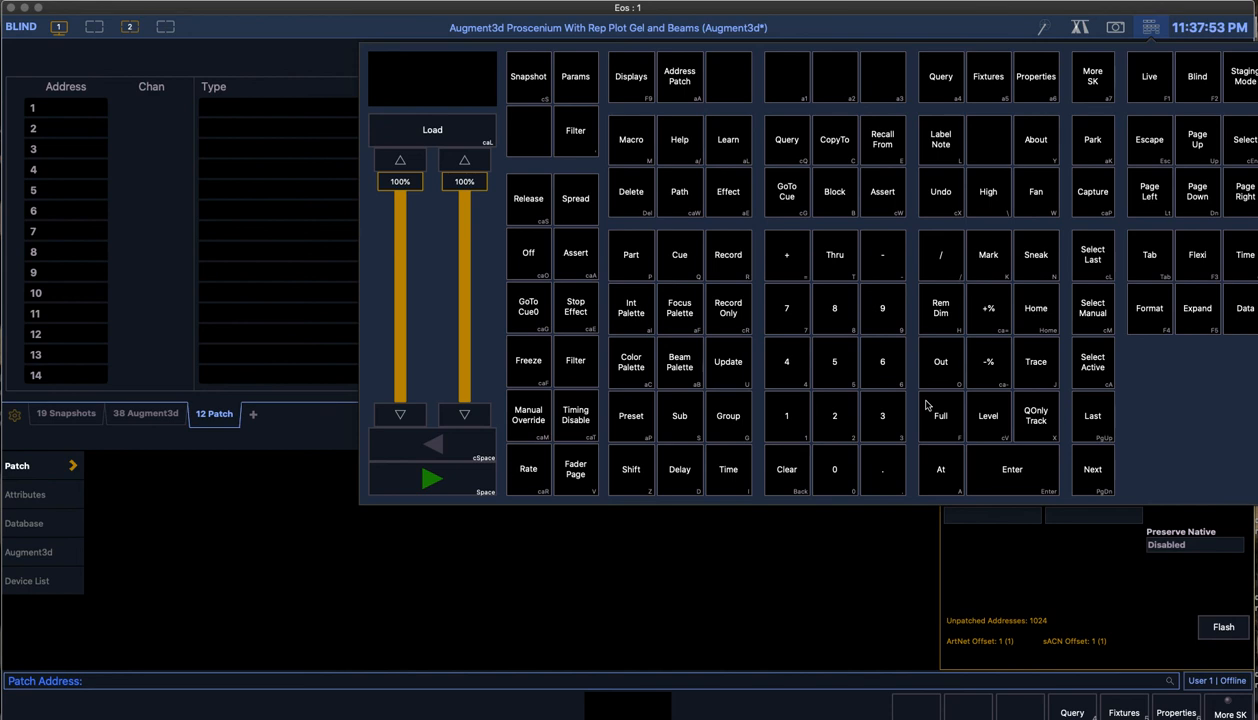
click(1148, 312)
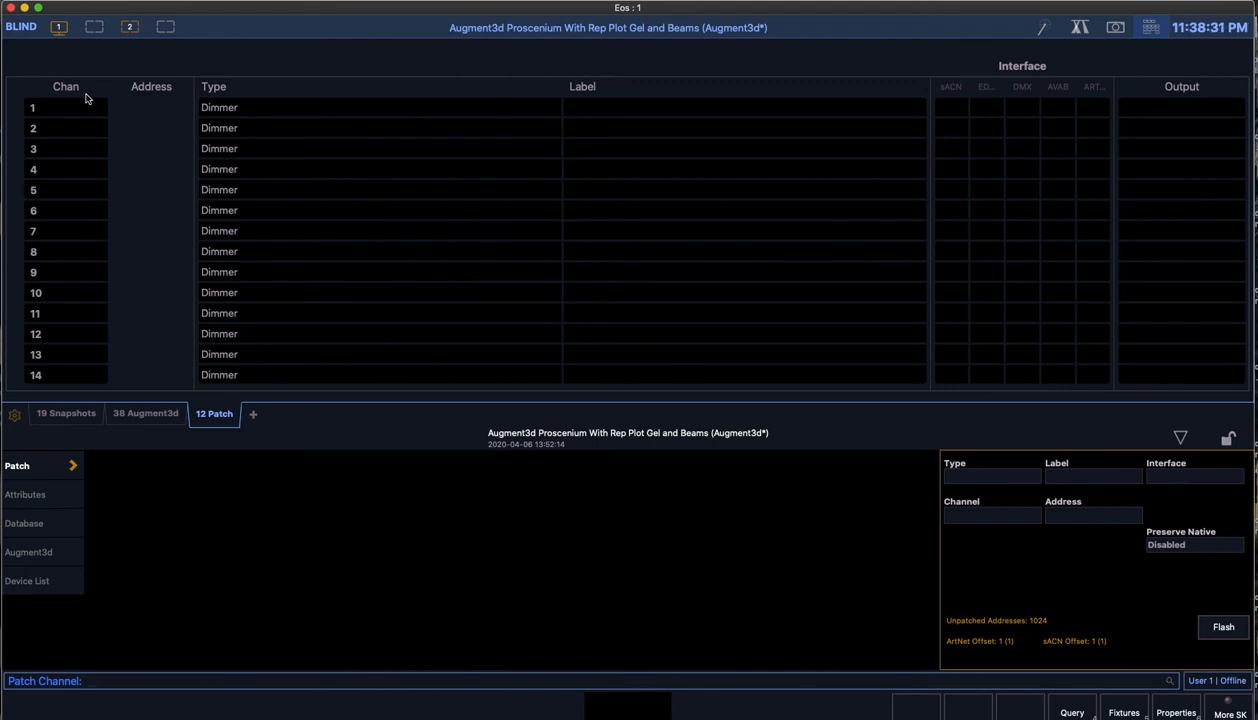
Step: Go to channel 58 in the patch list and select its row
text(58)
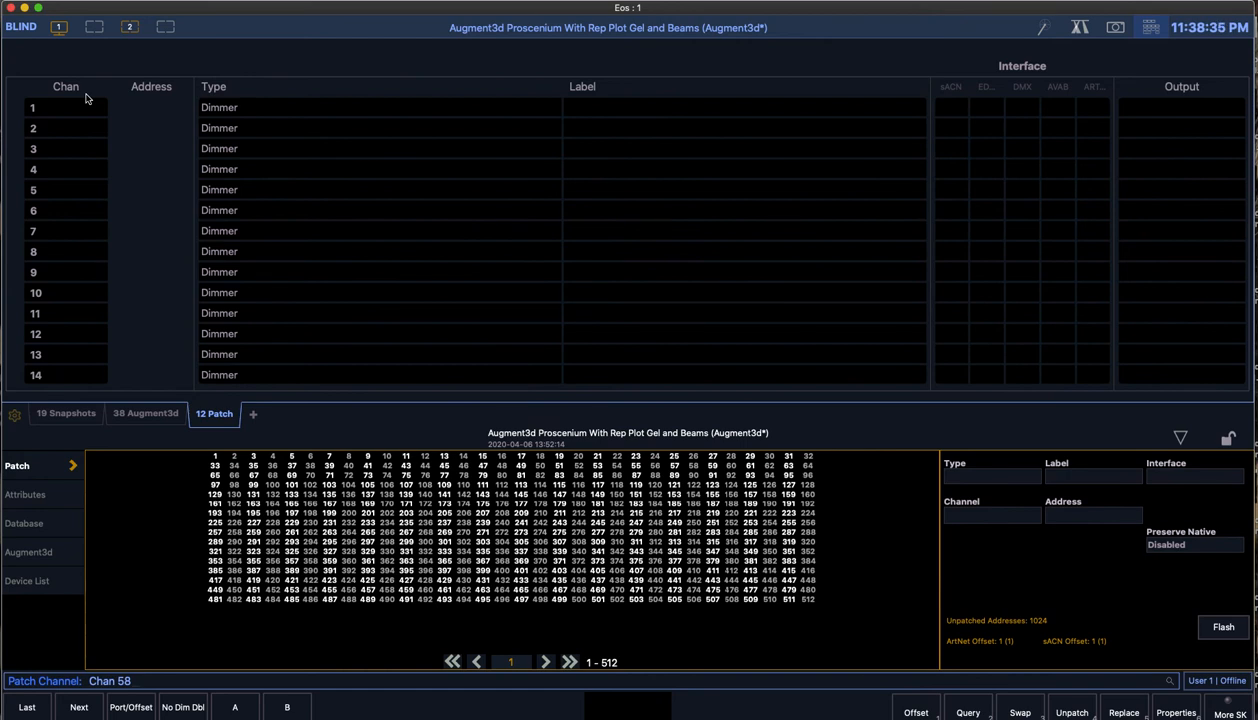
key(Return)
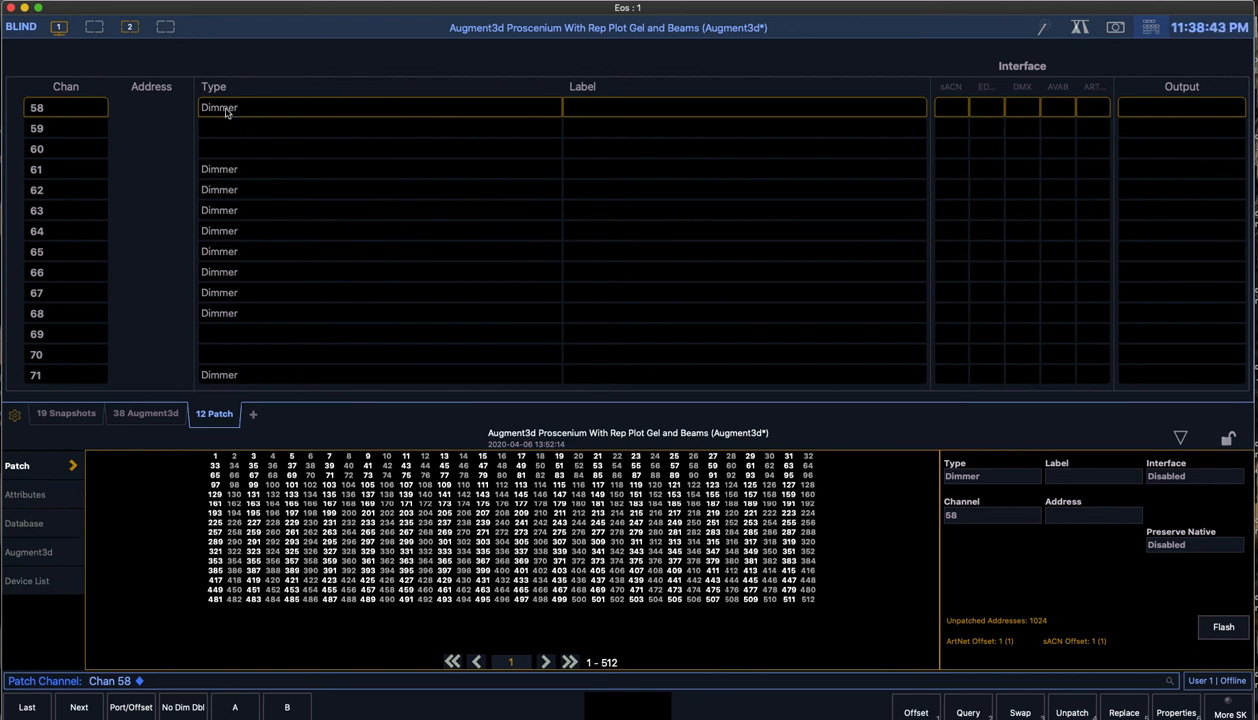
scroll(225, 112, down, 1)
scroll(225, 112, up, 3)
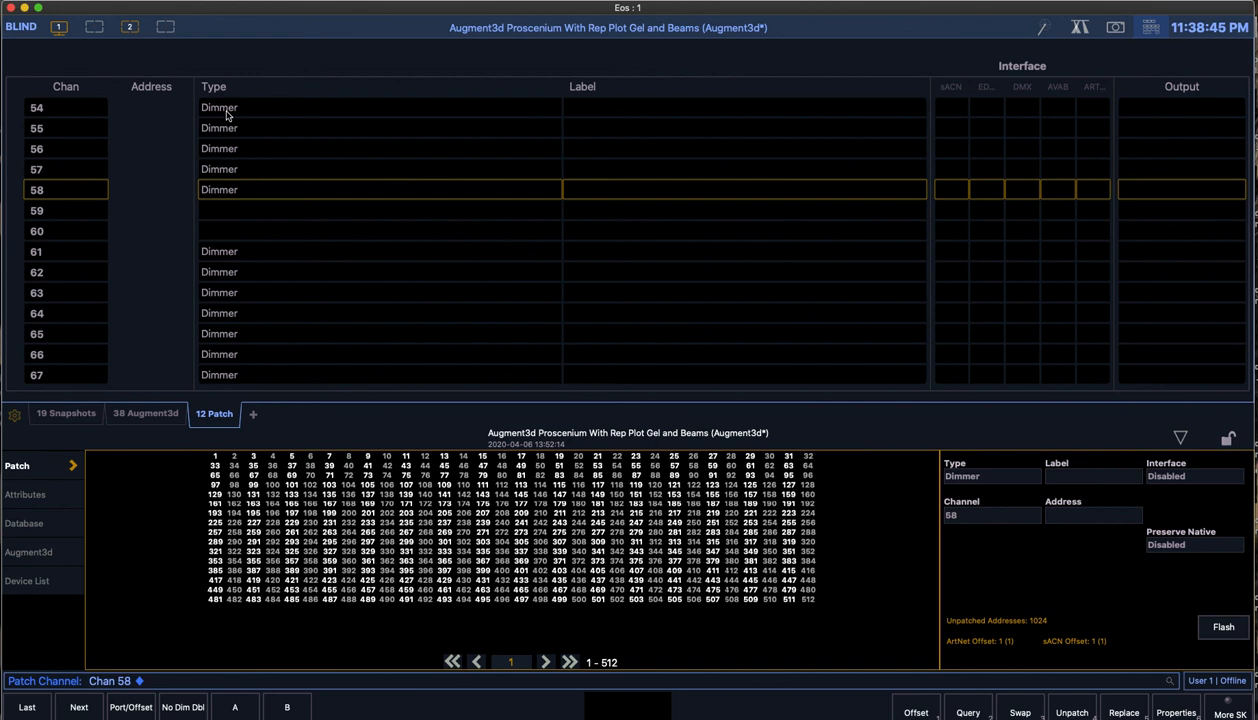
click(233, 189)
Step: Open the fixture type choices for channel 58 and find VariLite in the manufacturer library
click(976, 476)
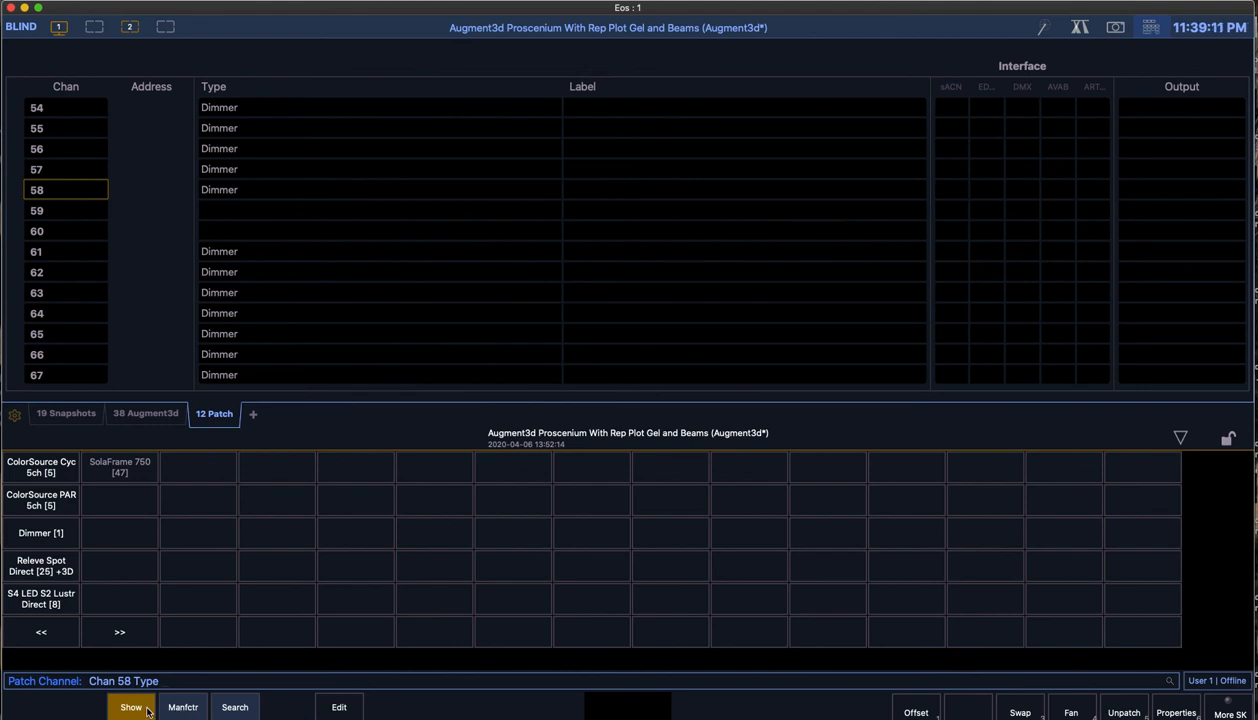
click(181, 707)
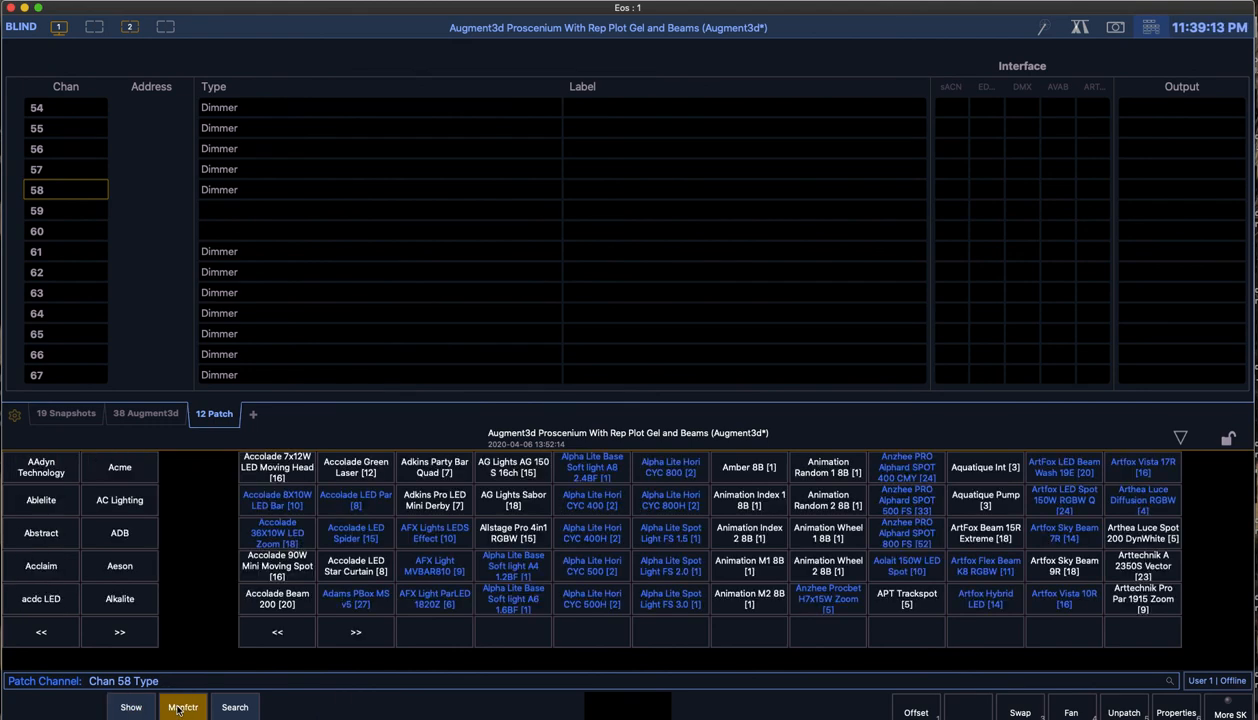
click(119, 632)
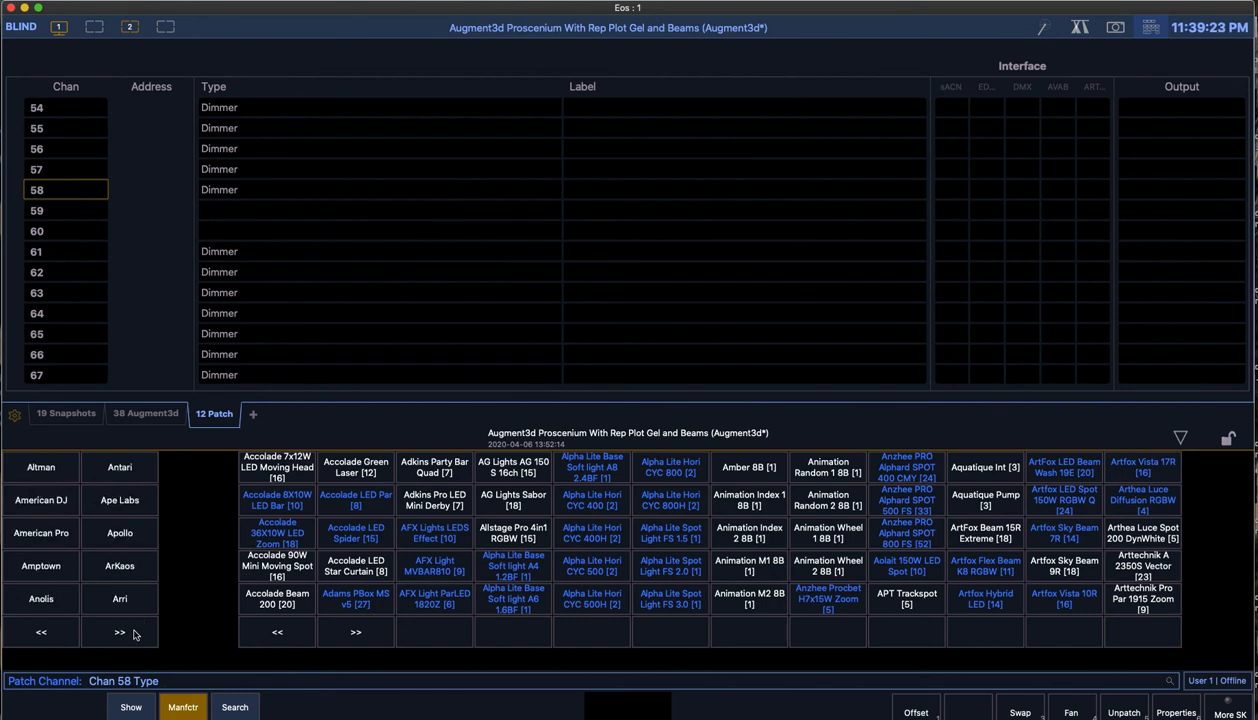
click(119, 632)
click(119, 632)
click(119, 632)
click(119, 632)
click(135, 634)
click(135, 634)
click(135, 634)
click(135, 634)
click(135, 634)
click(135, 634)
click(135, 634)
click(135, 634)
click(135, 634)
click(135, 634)
click(135, 634)
click(134, 634)
click(134, 634)
click(134, 634)
click(135, 634)
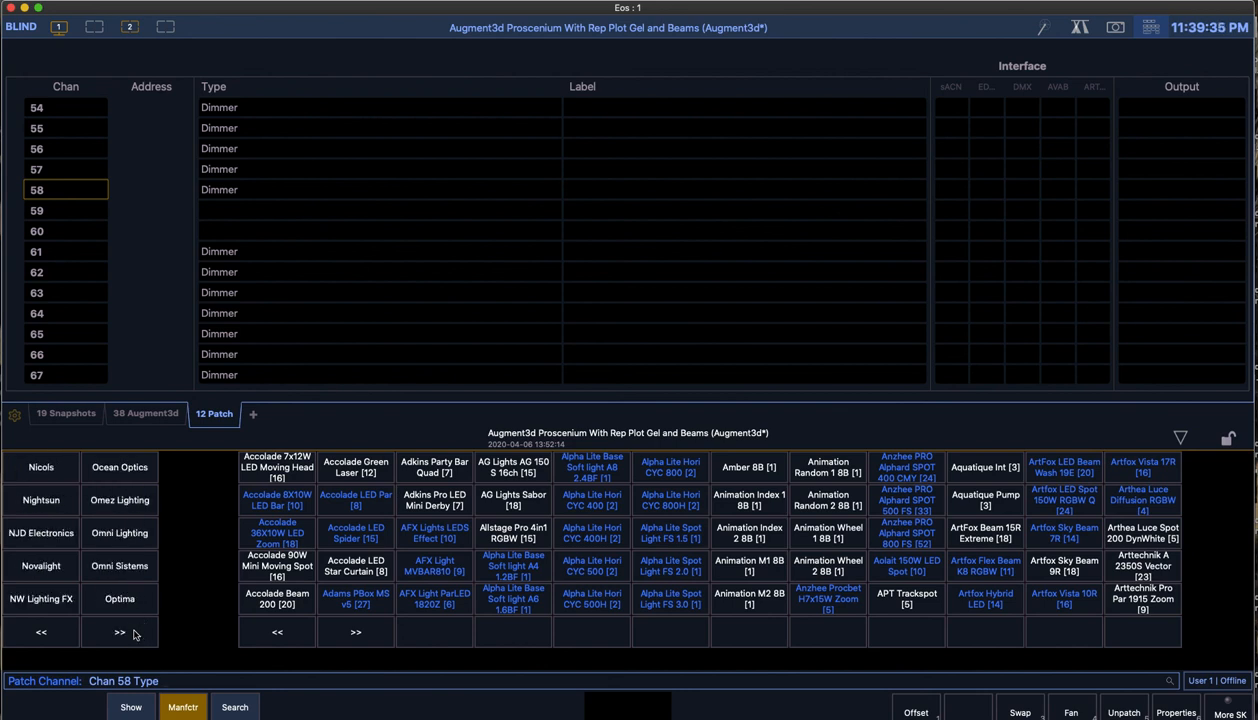
click(135, 634)
click(135, 634)
click(135, 634)
click(135, 634)
click(135, 634)
click(135, 634)
click(135, 634)
click(135, 634)
click(135, 634)
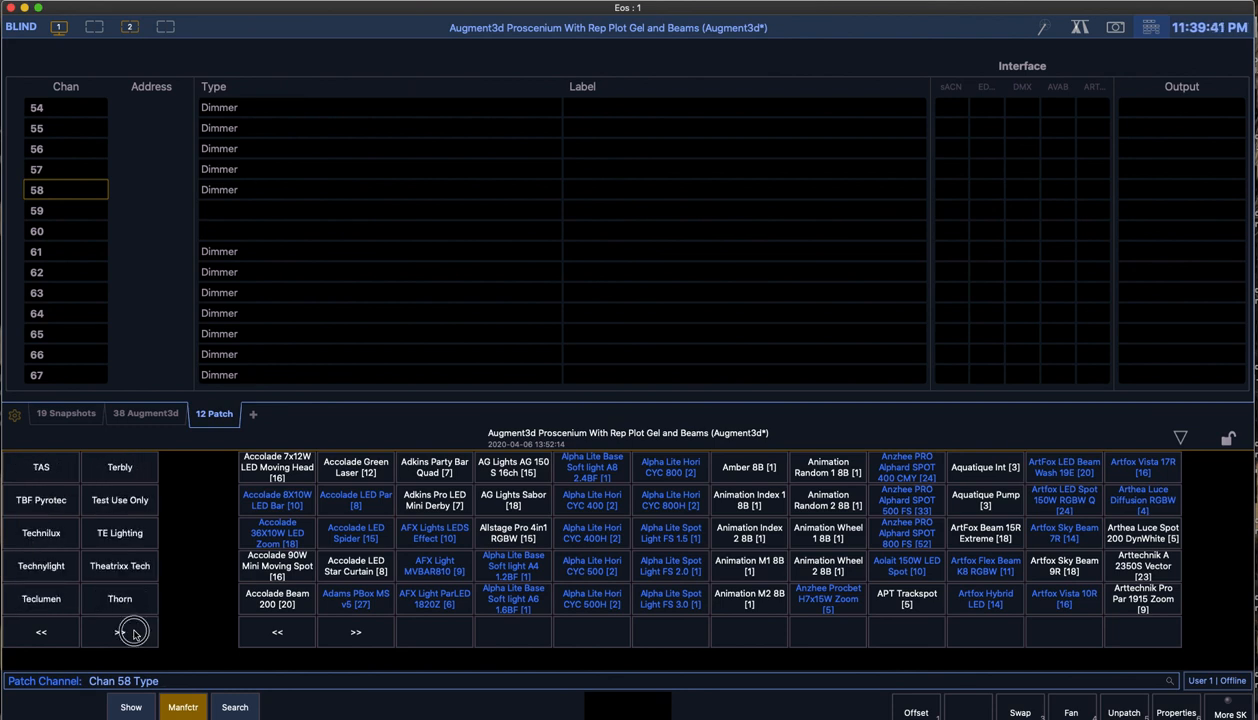
click(135, 634)
click(135, 634)
click(135, 634)
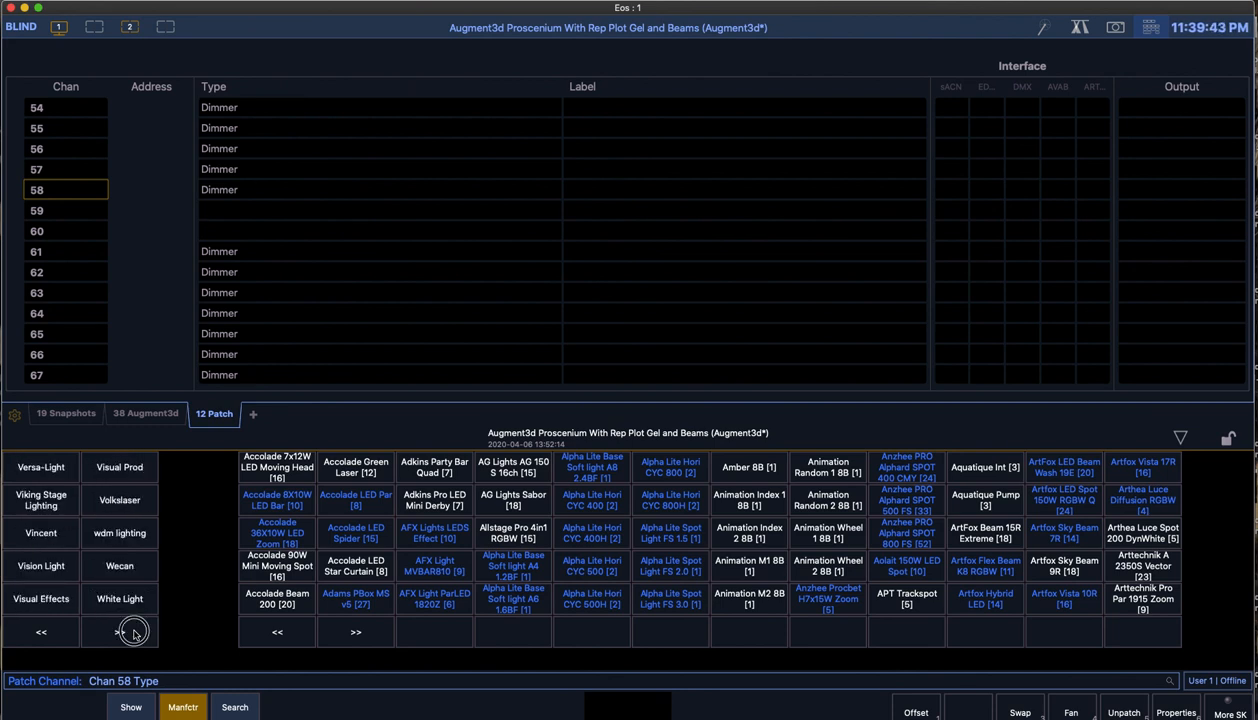
click(61, 634)
click(52, 568)
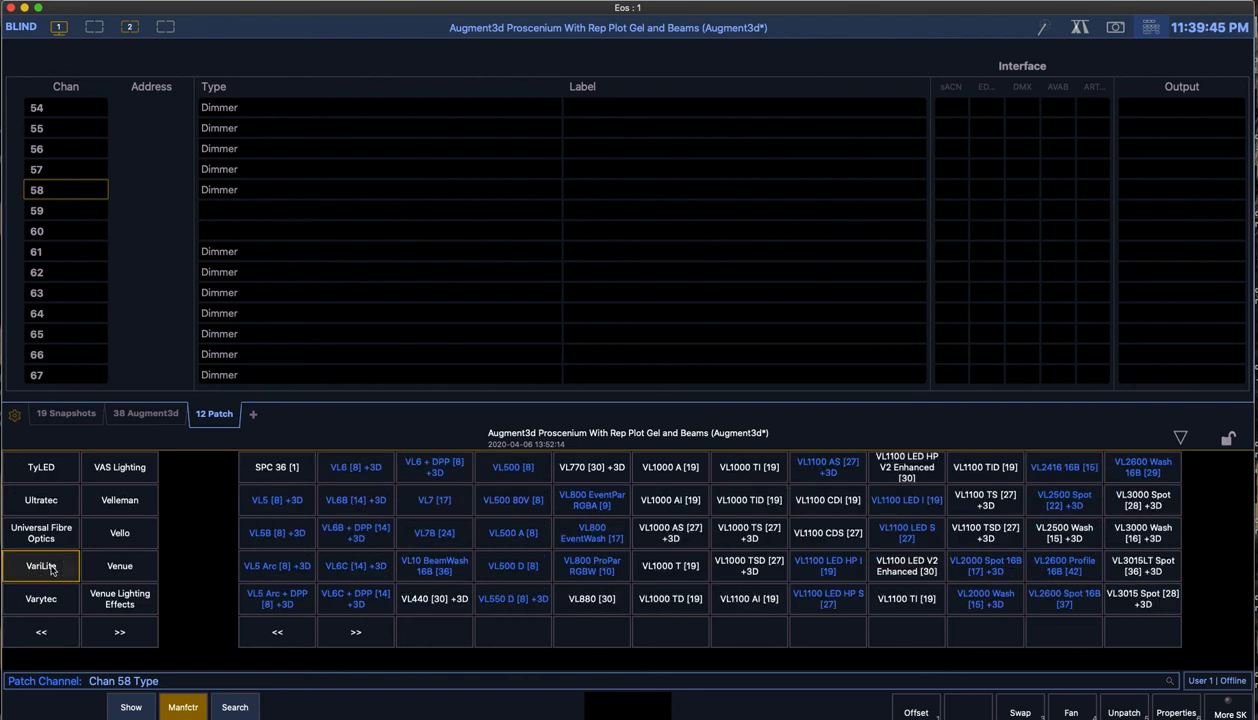
Step: Set the type of channel 58 to VariLite VL4000 Spot 16B Enhanced
click(355, 633)
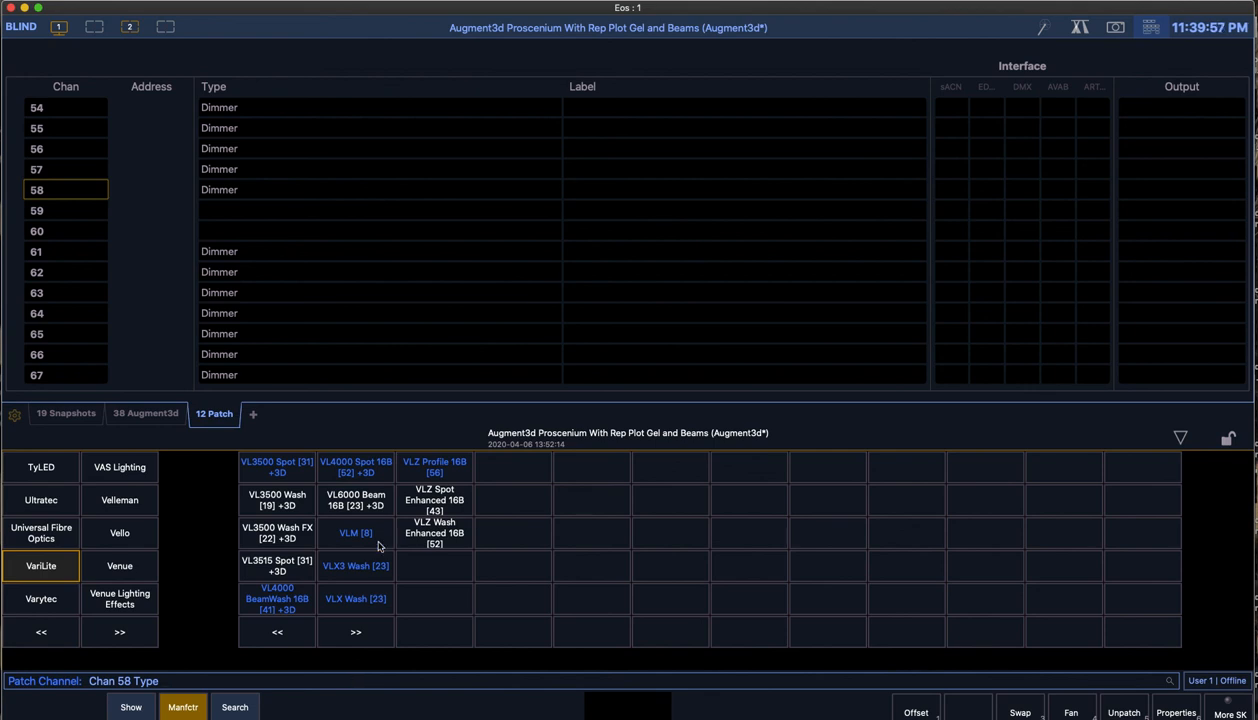
click(357, 467)
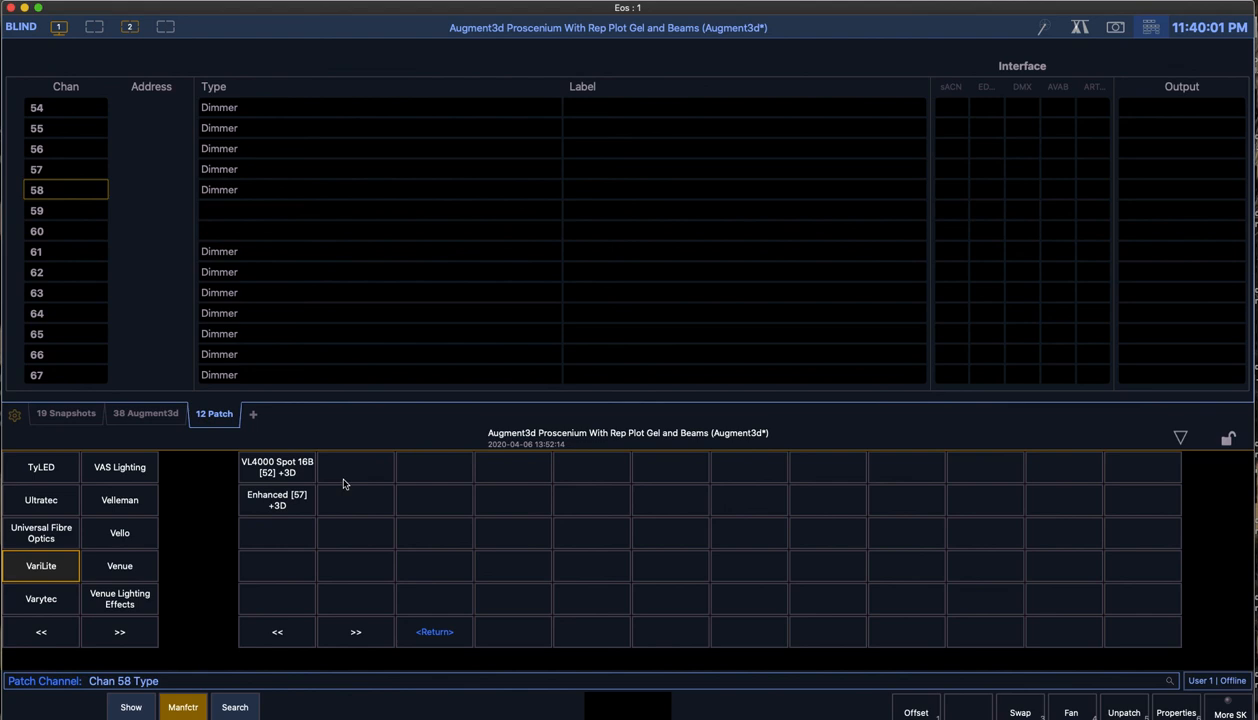
click(280, 502)
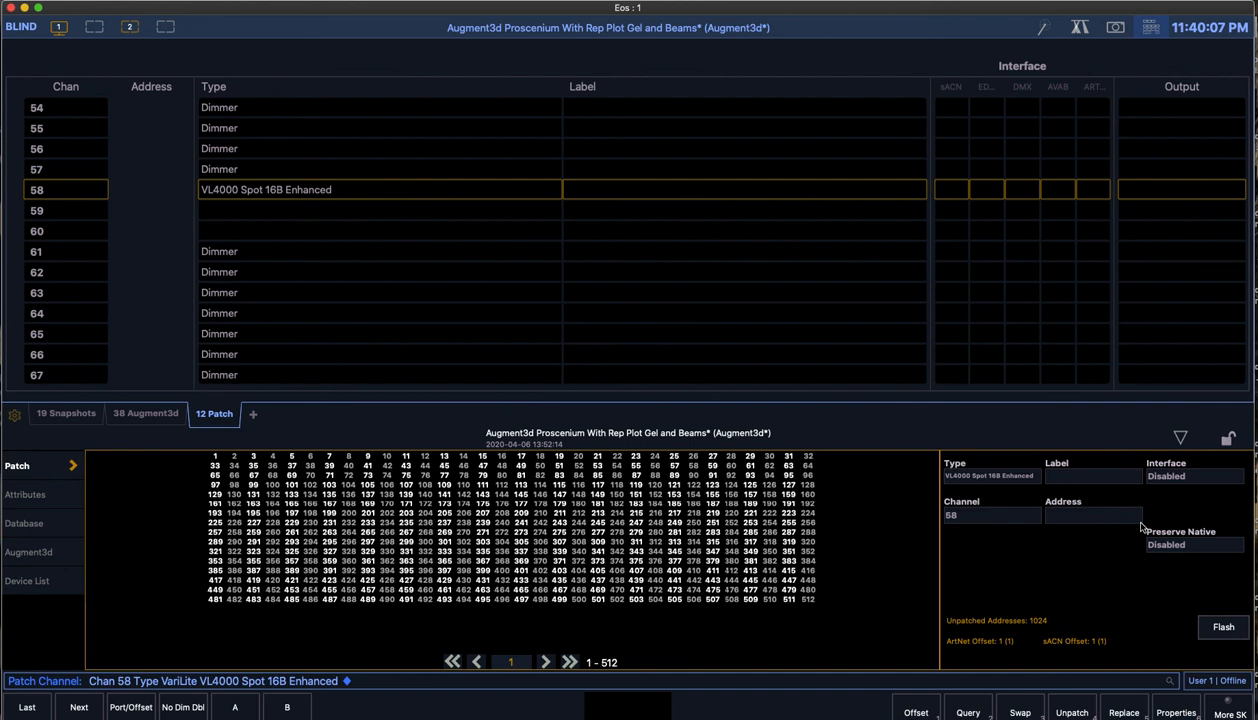
Step: Check the new channel 58 fixture up close in the Augment3d view and select it
click(168, 421)
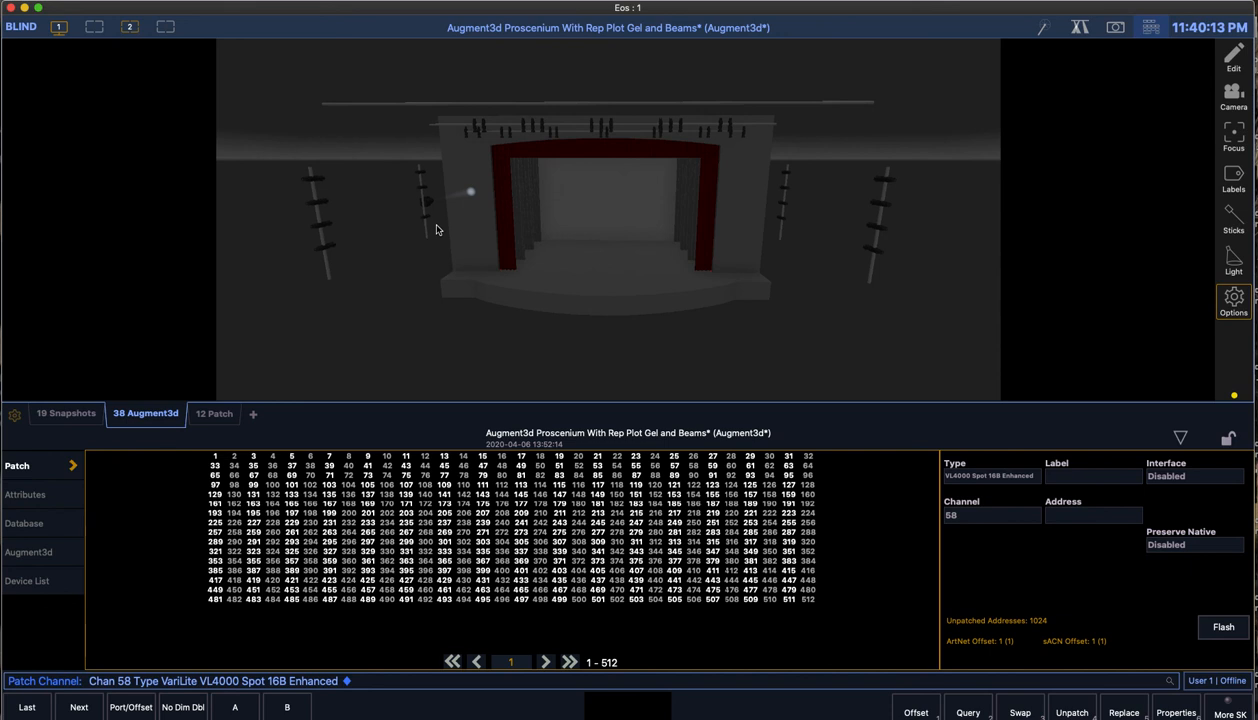
scroll(420, 203, up, 5)
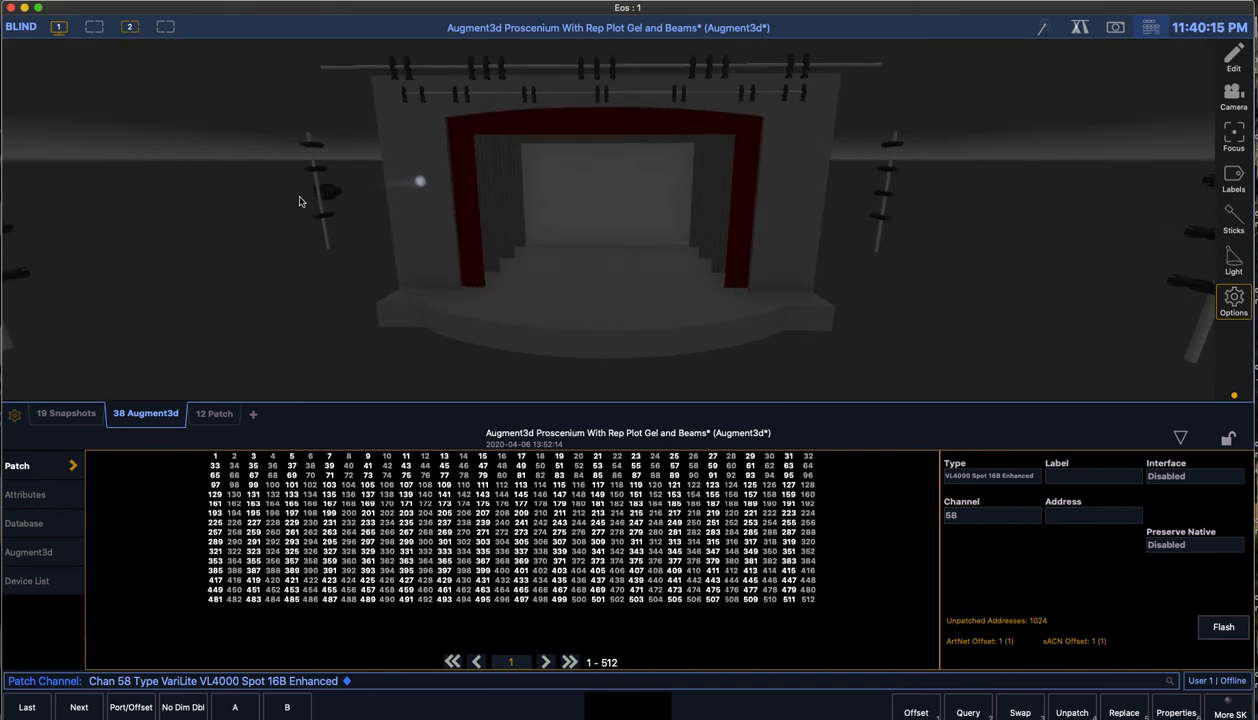
scroll(297, 196, up, 3)
click(185, 183)
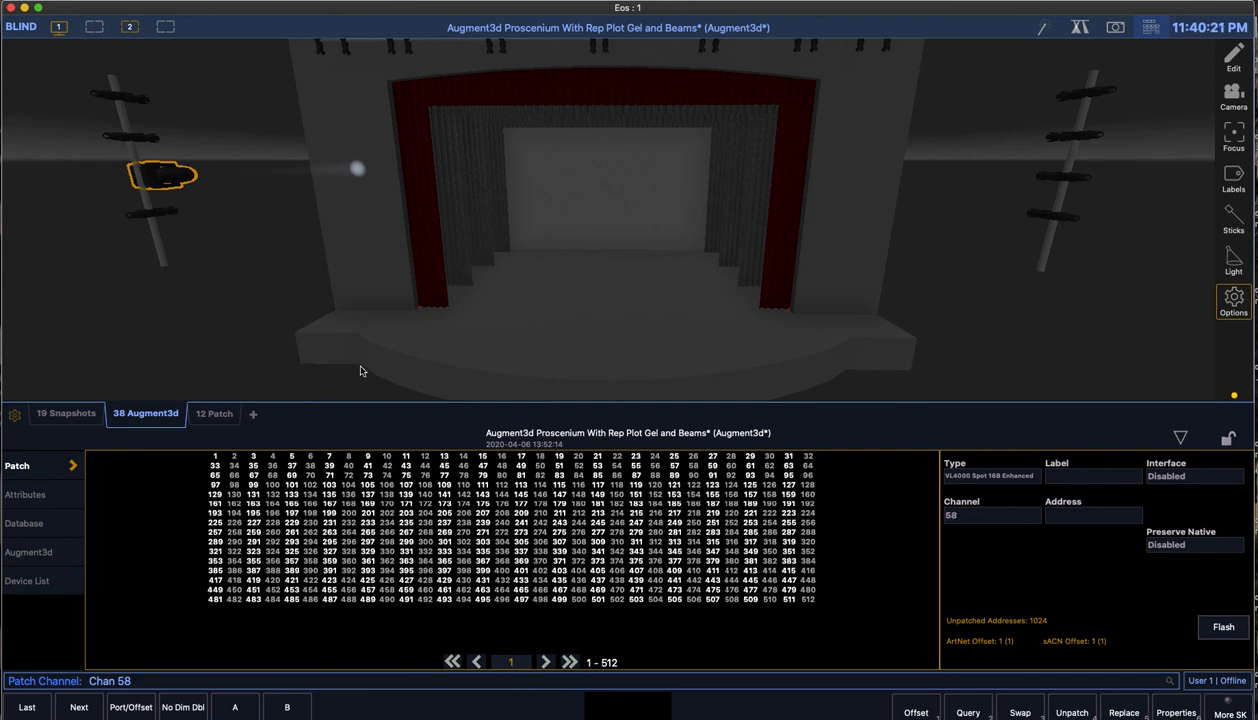
scroll(744, 358, up, 2)
Step: Return to Live mode and add an Augment3d display above the virtual keyboard and ML Controls
key(F1)
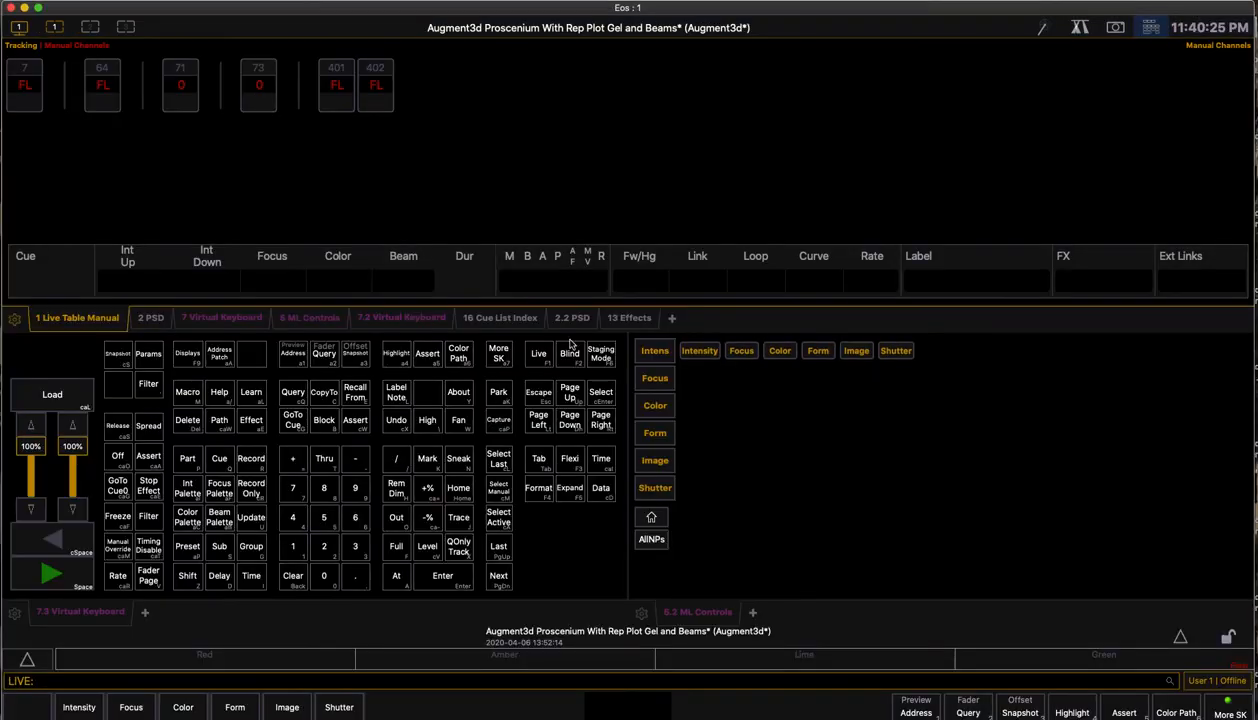
click(671, 319)
click(449, 136)
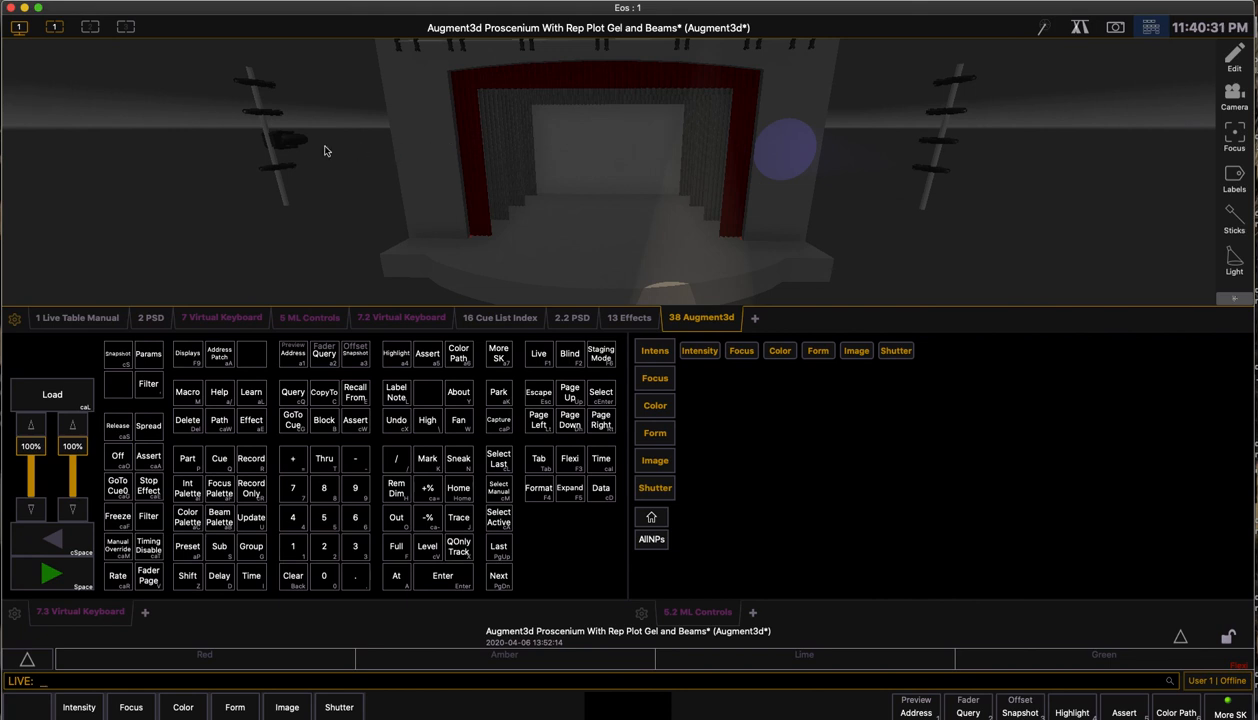
Step: Select the channel 58 fixture in the 3D view and bring its intensity to full
click(292, 142)
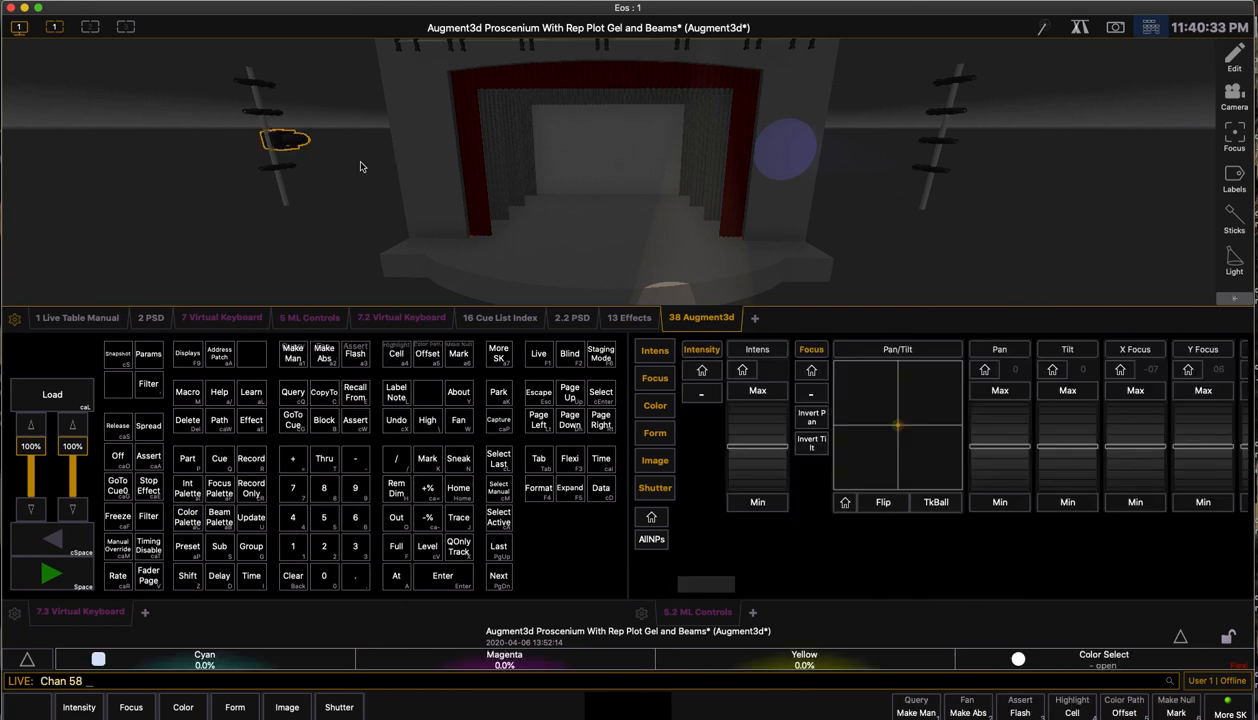
key(a)
key(f)
Step: Aim the channel 58 fixture at about pan -5 and tilt -41, and inspect its beam on the stage
drag(868, 399, 901, 432)
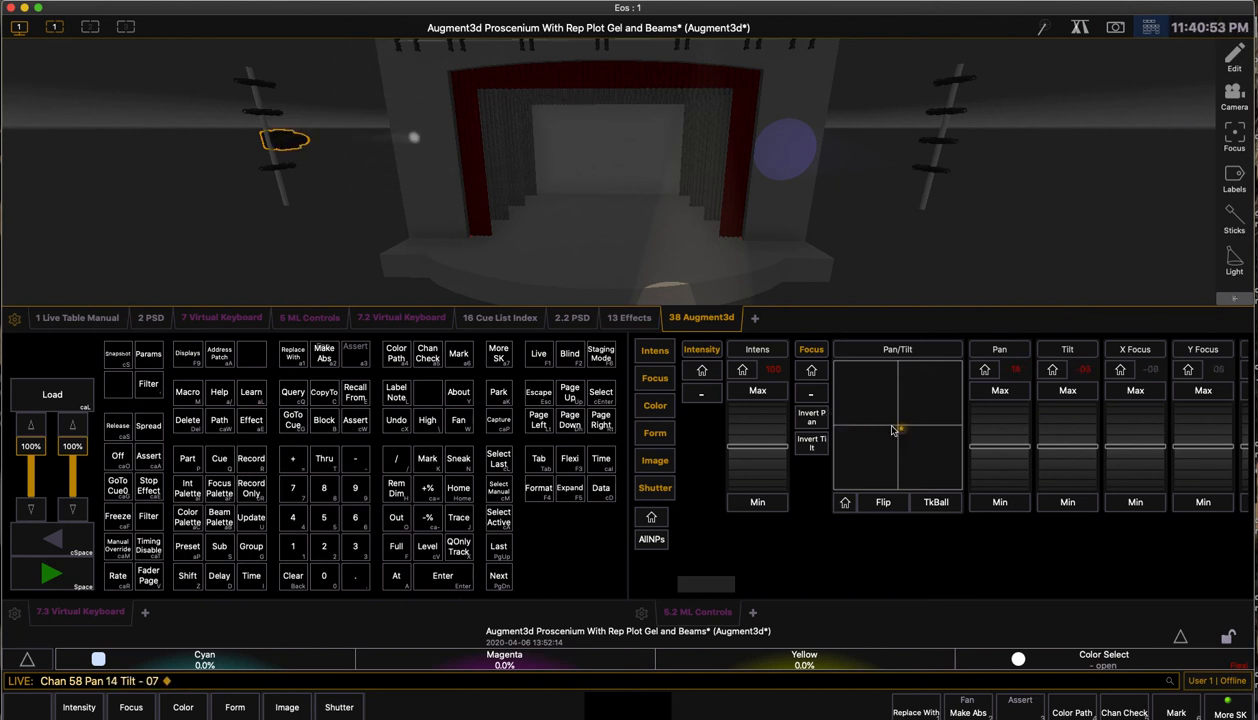
mouse_move(906, 431)
mouse_down()
mouse_move(913, 406)
mouse_move(930, 430)
mouse_move(922, 446)
mouse_move(897, 444)
mouse_up()
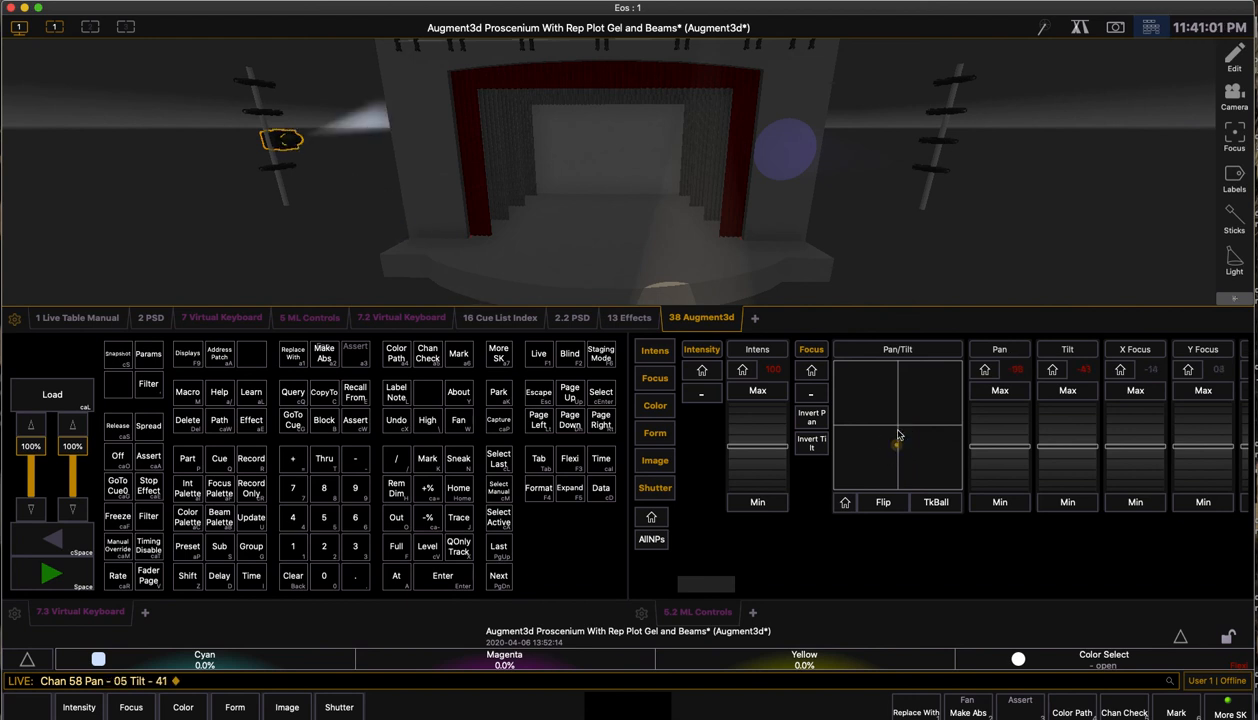
scroll(788, 258, down, 3)
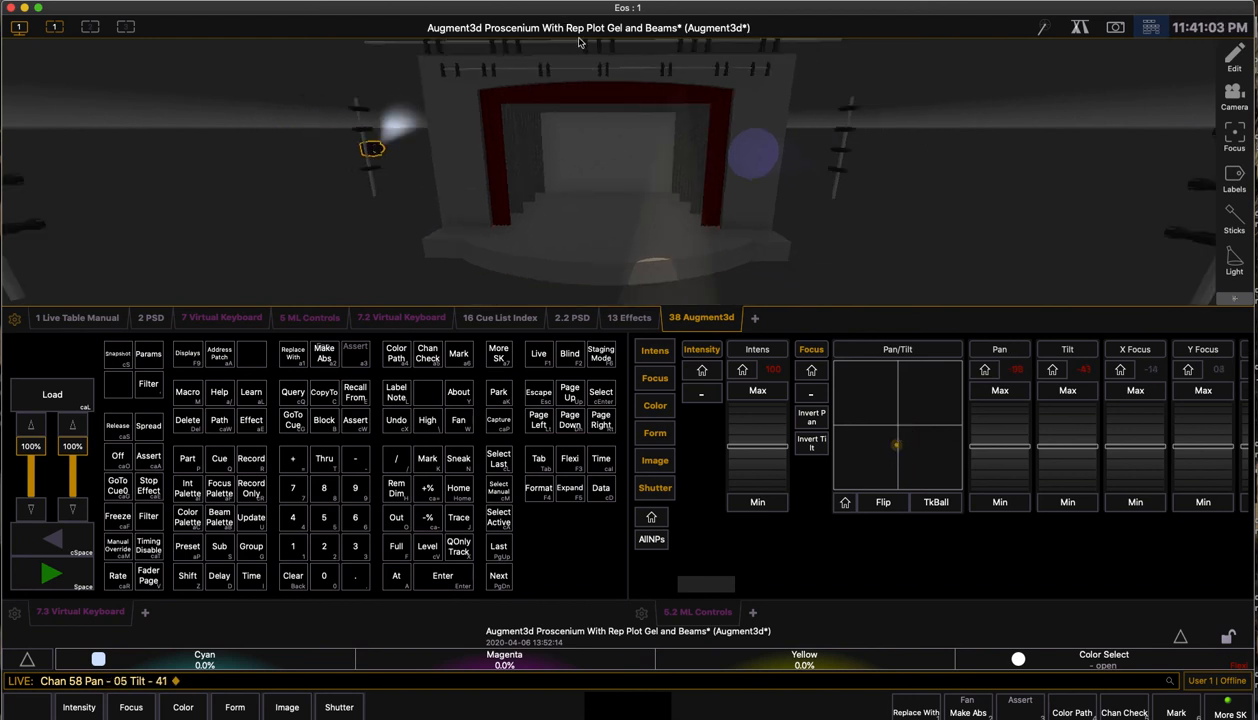
scroll(578, 42, up, 5)
right_drag(621, 2, 600, 3)
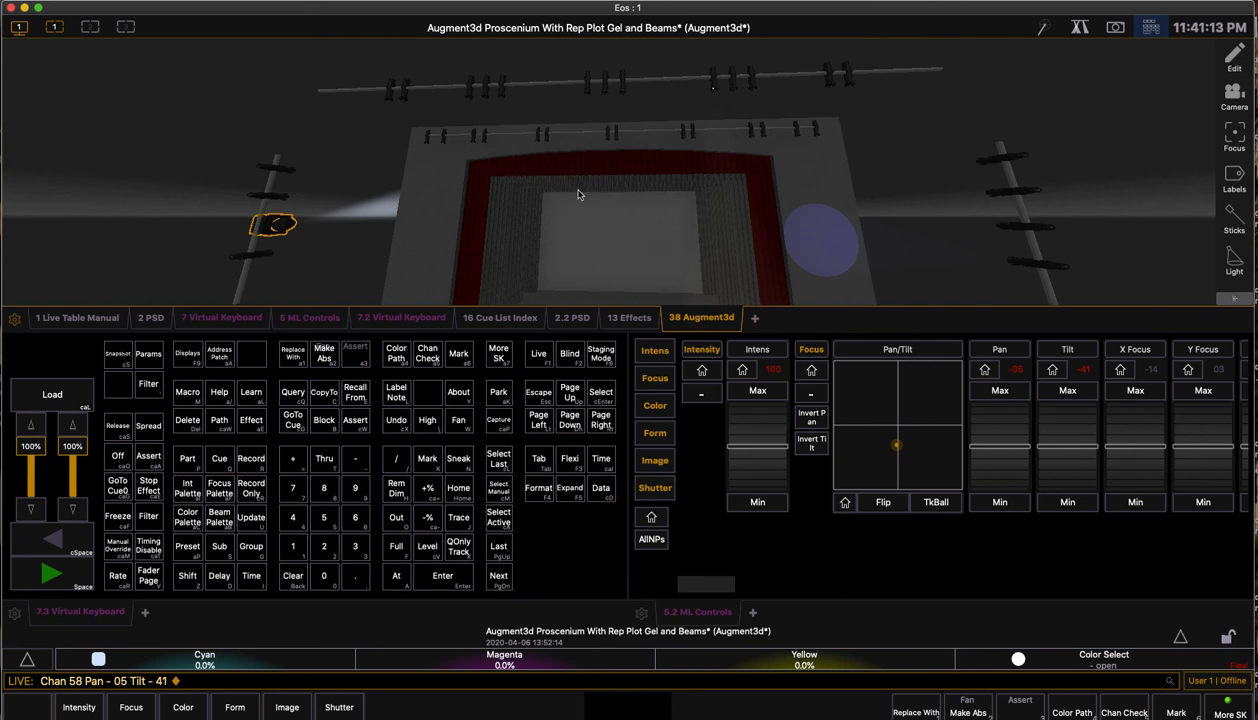
Step: Re-aim the channel 58 fixture to about pan 158 and tilt -90
drag(922, 462, 900, 398)
drag(1045, 443, 1056, 502)
drag(1000, 440, 1002, 477)
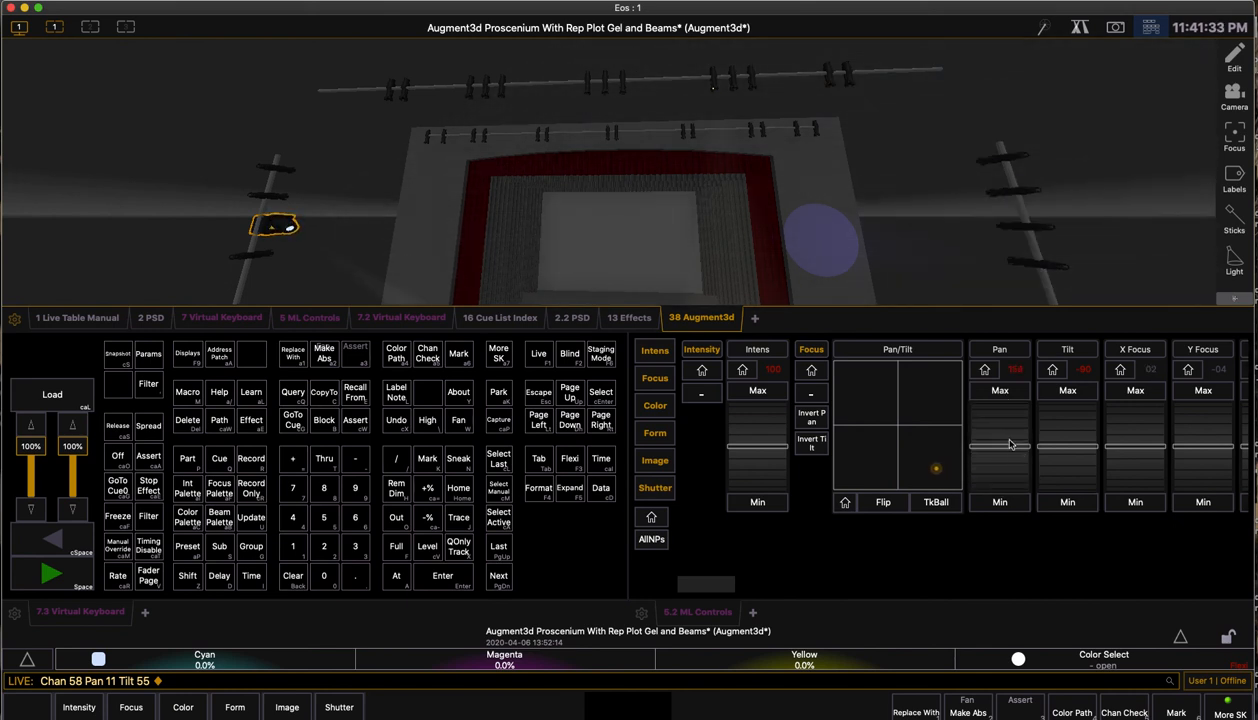